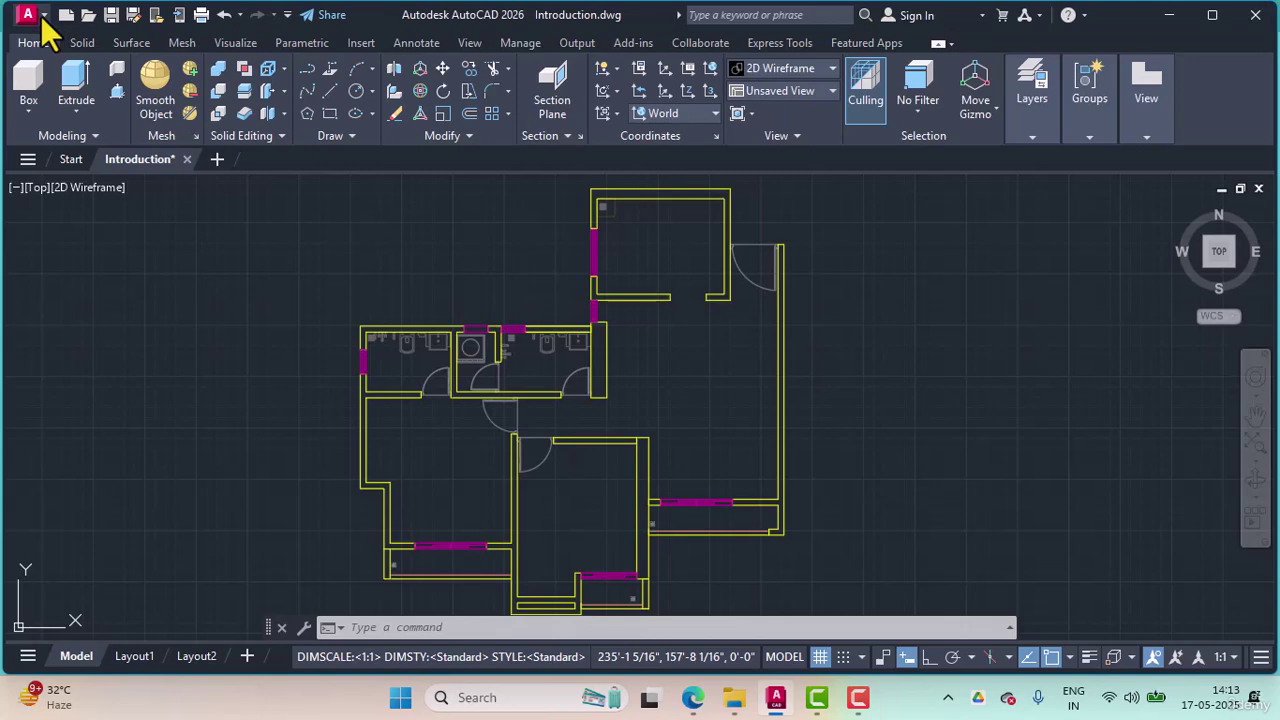
Review the application menu's file commands, including the New, Import, Export, Print and Close options, and leave it without running any.
click(40, 18)
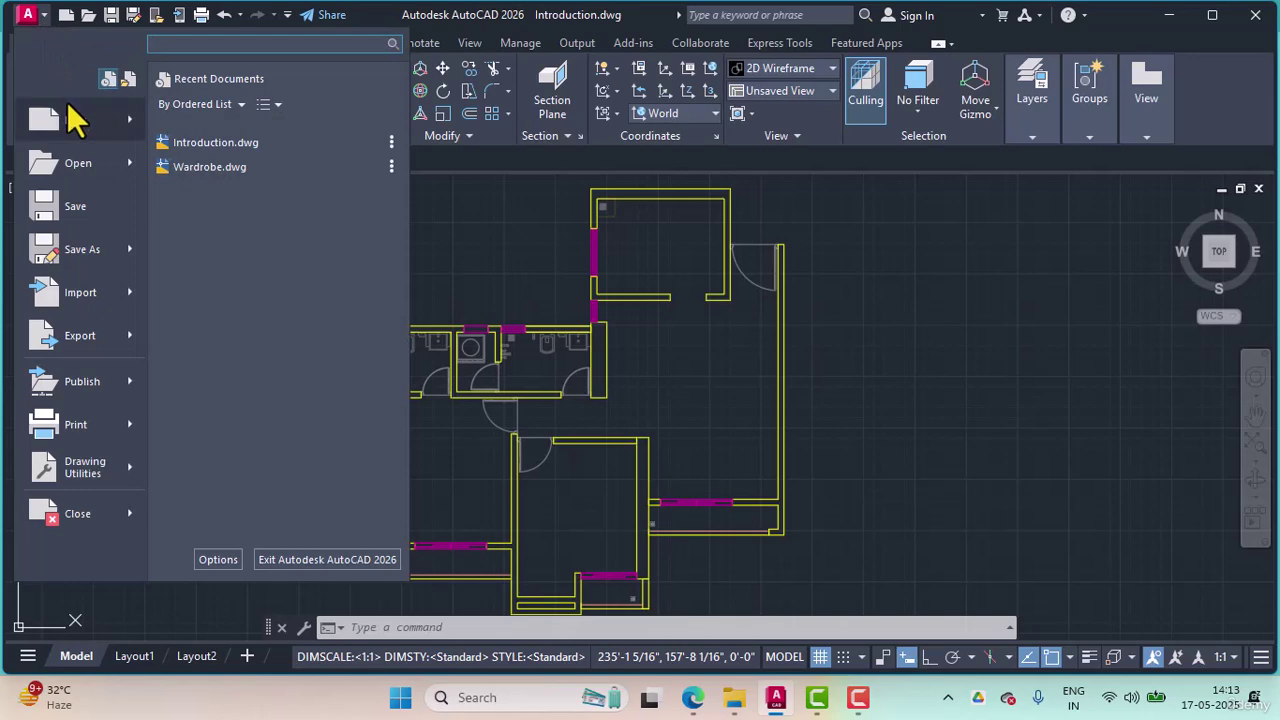
mouse_move(78, 122)
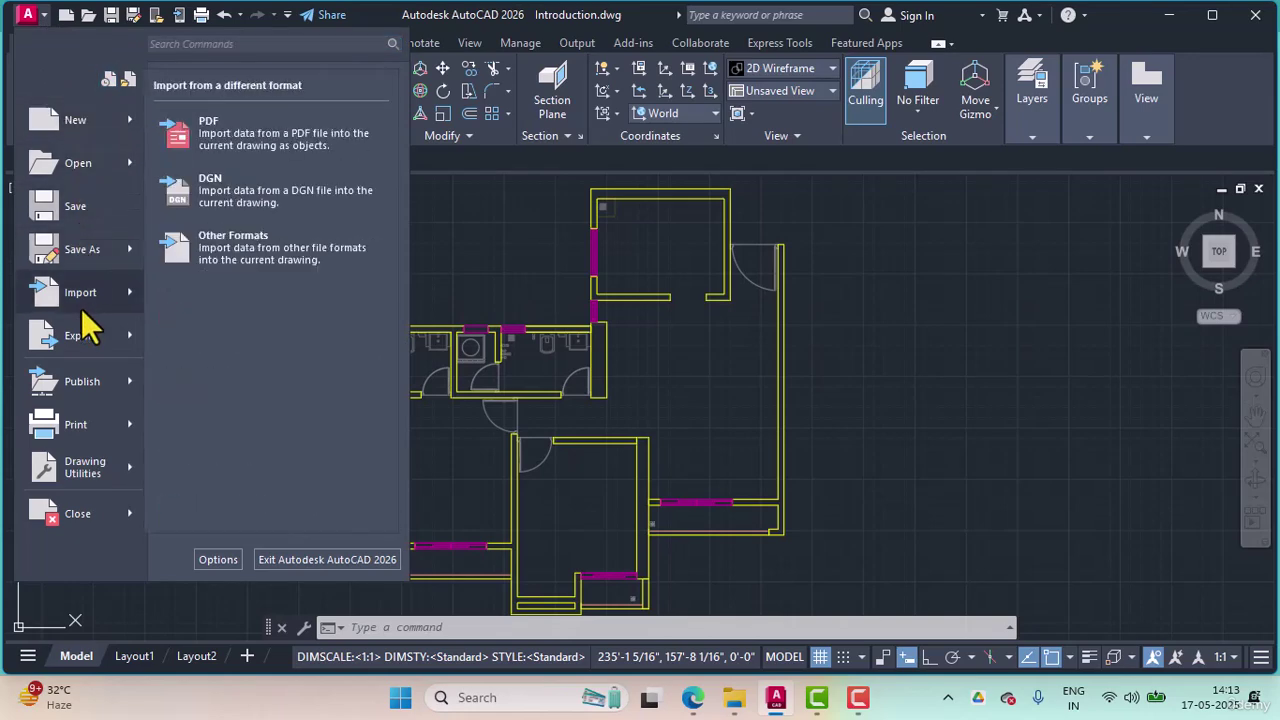
mouse_move(79, 348)
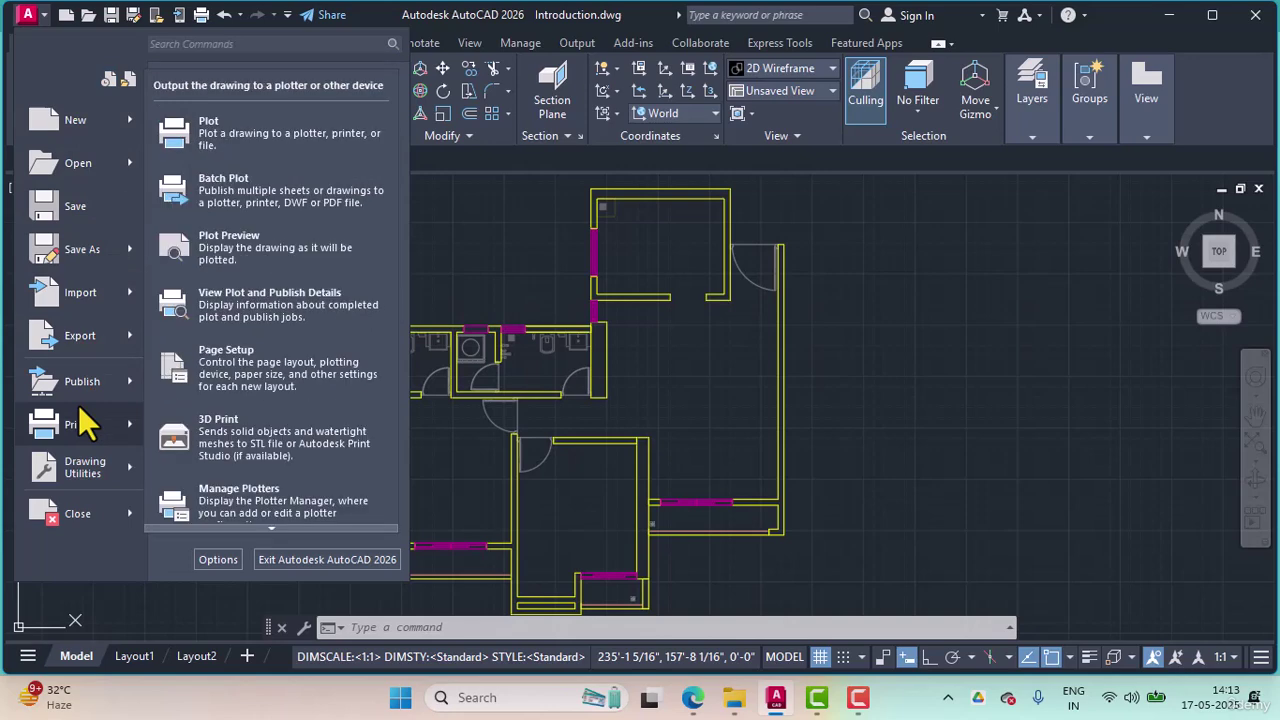
mouse_move(85, 530)
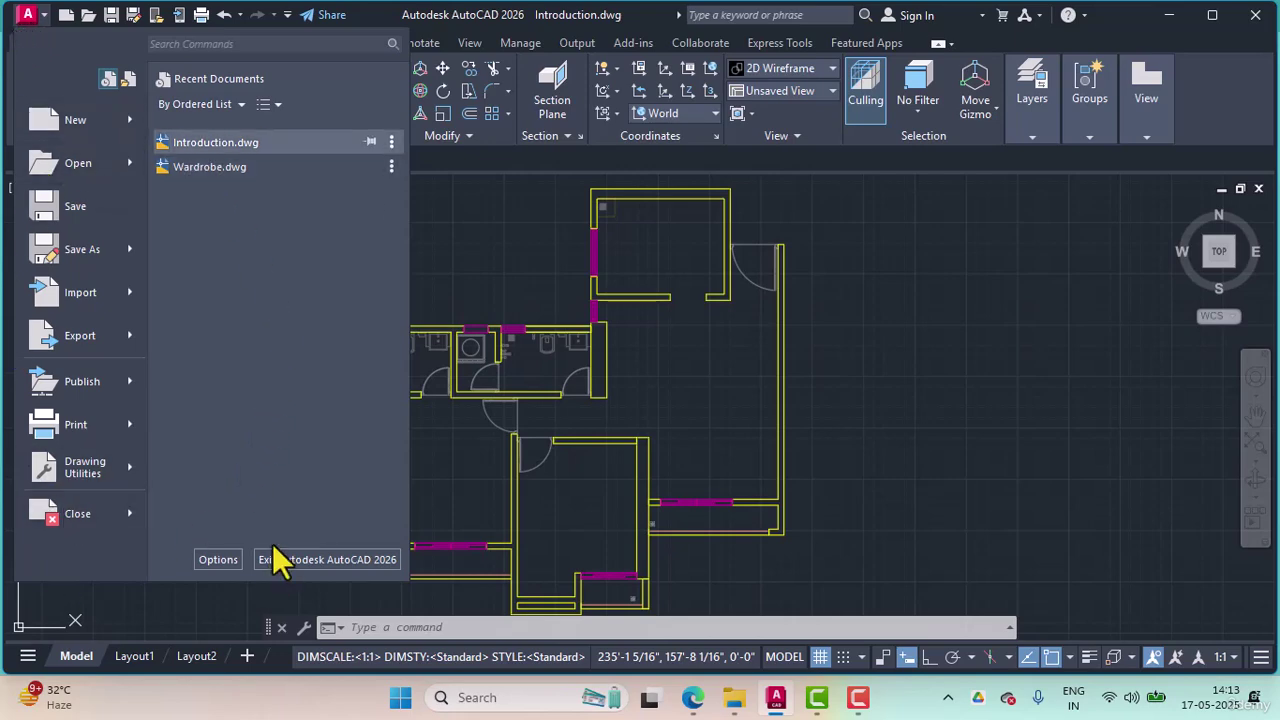
click(465, 255)
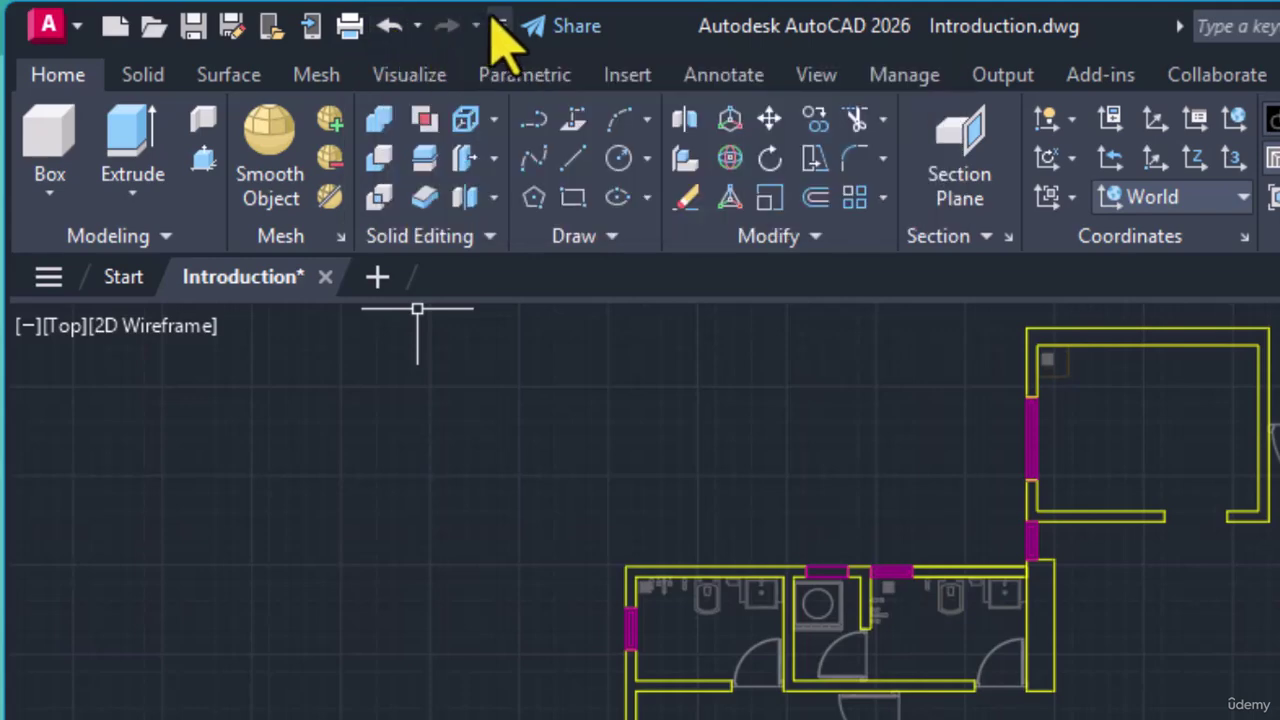
Examine the Quick Access Toolbar customization options and the keyword search field without changing anything.
click(499, 27)
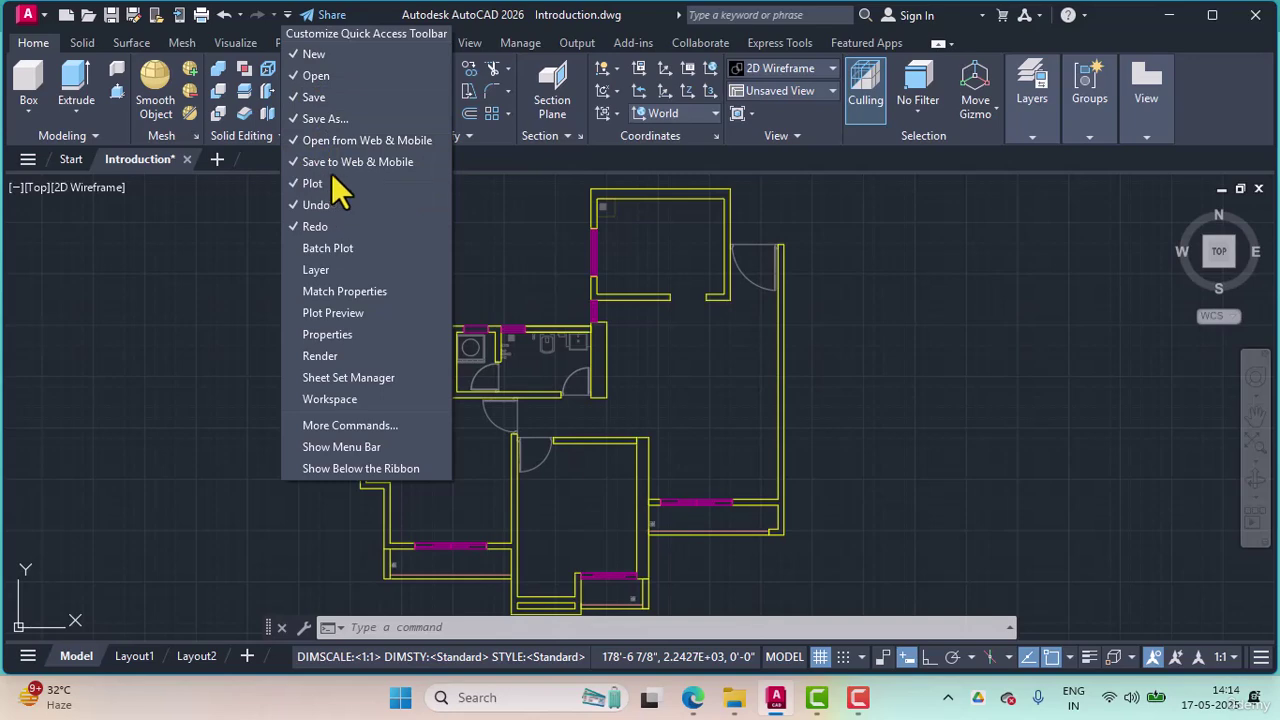
click(410, 20)
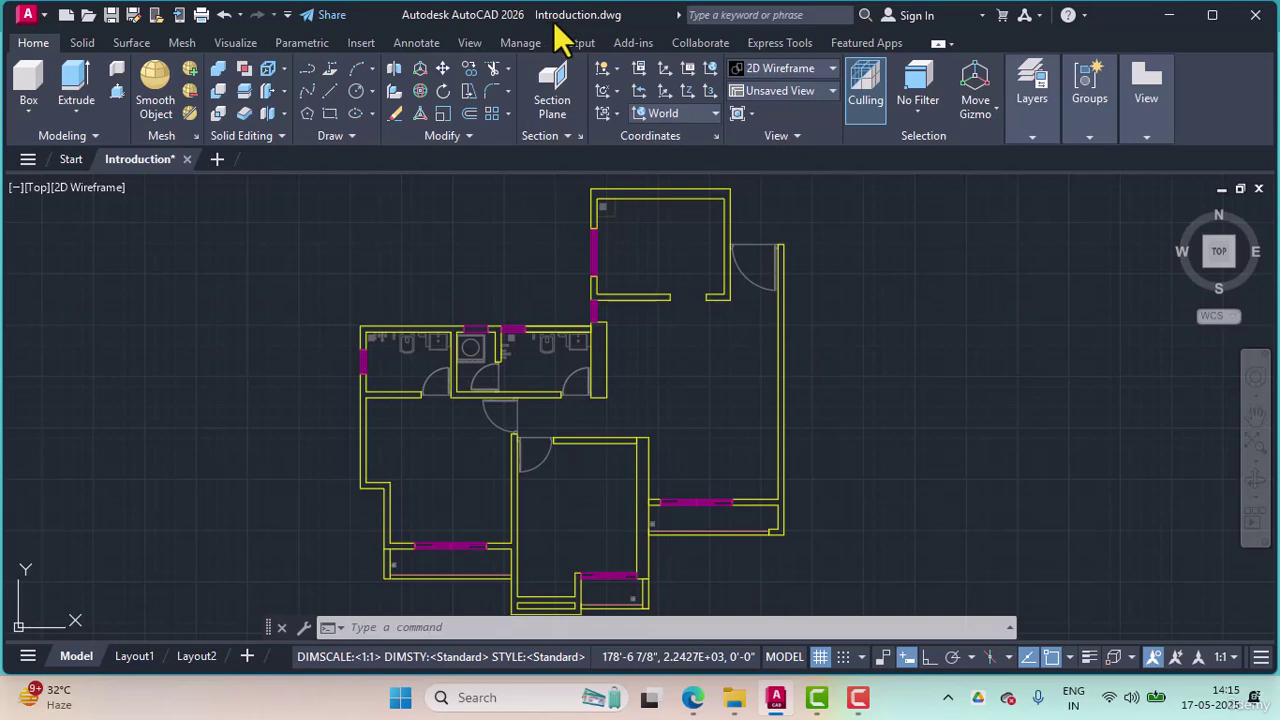
click(790, 15)
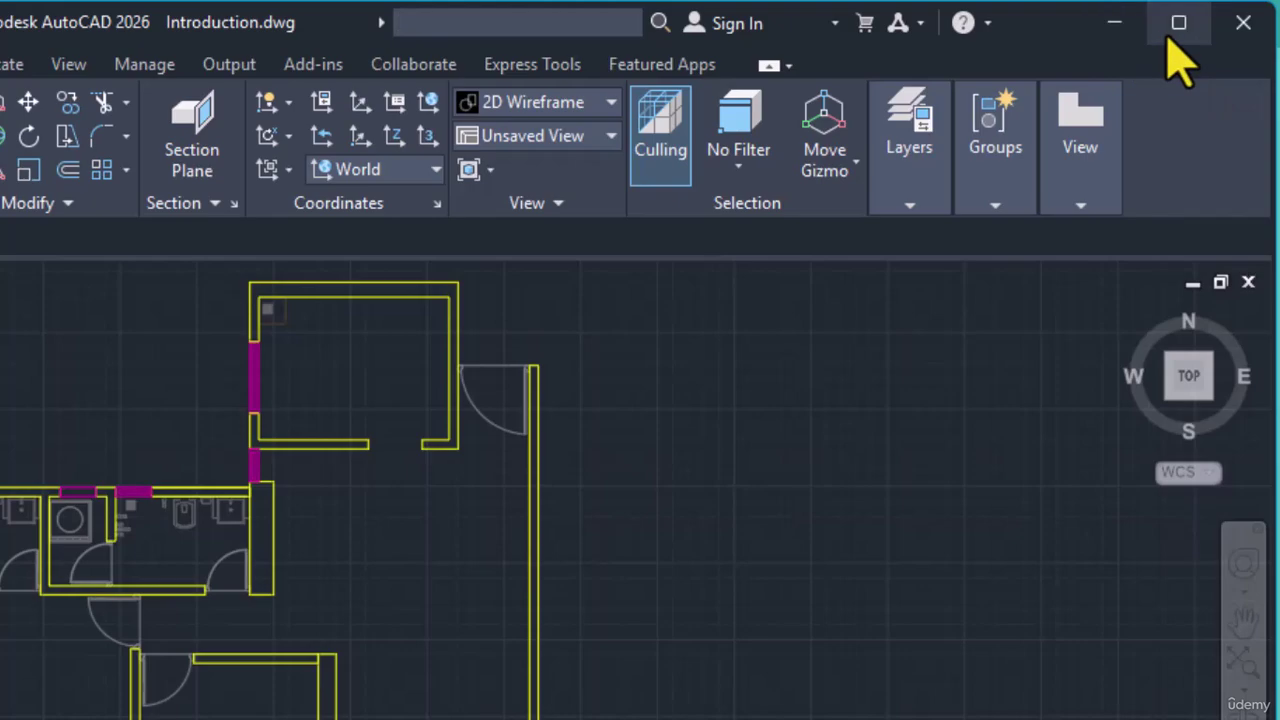
mouse_move(1184, 38)
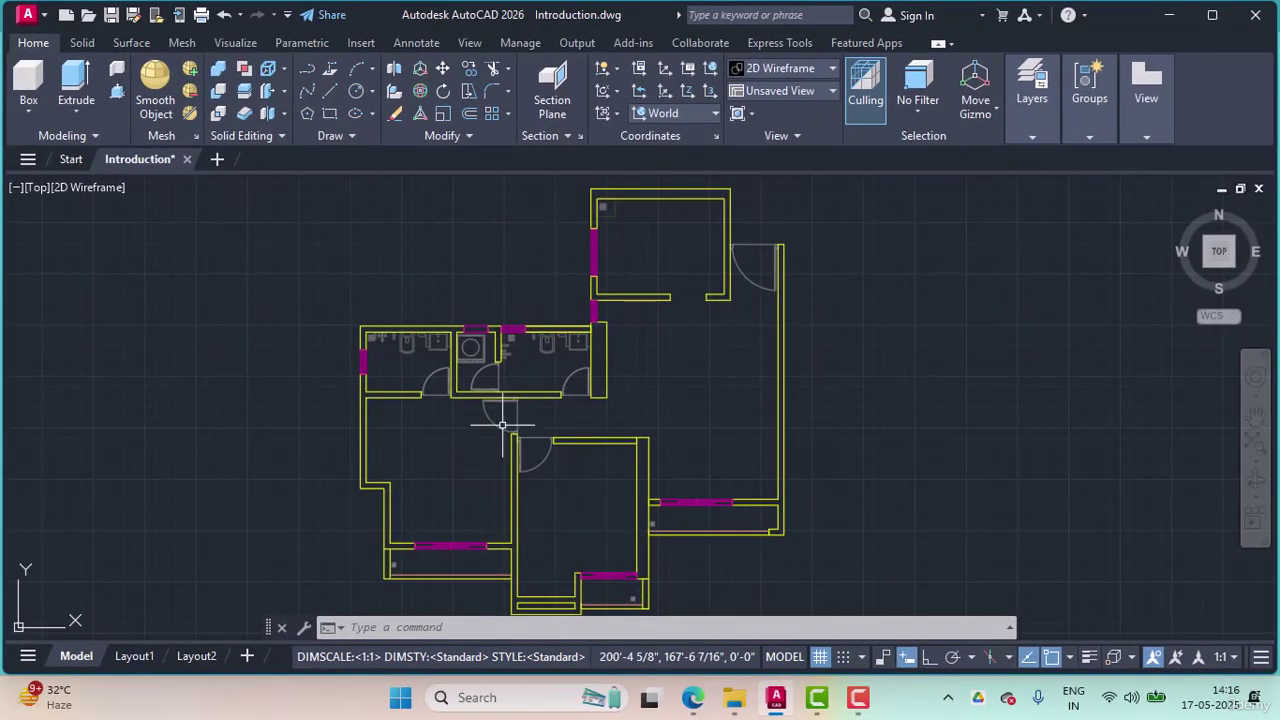
View the Layout1 and Layout2 sheets of the floor plan and return to model space.
click(143, 670)
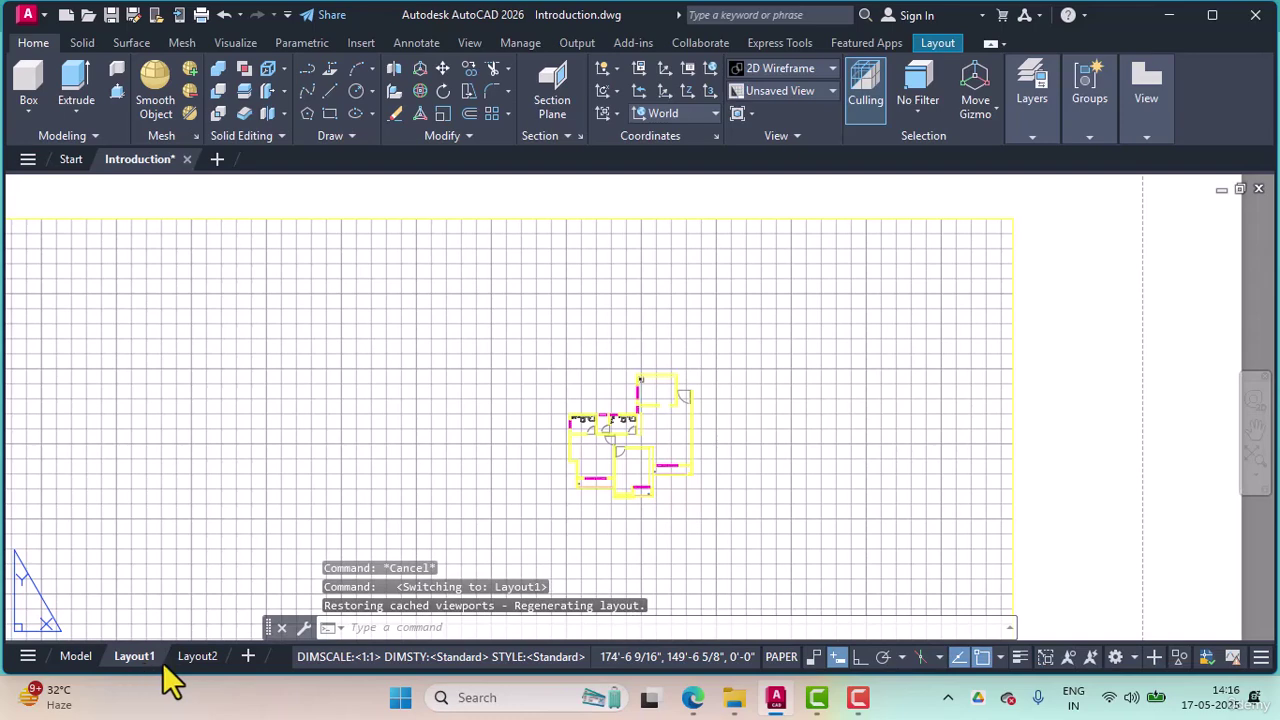
click(182, 670)
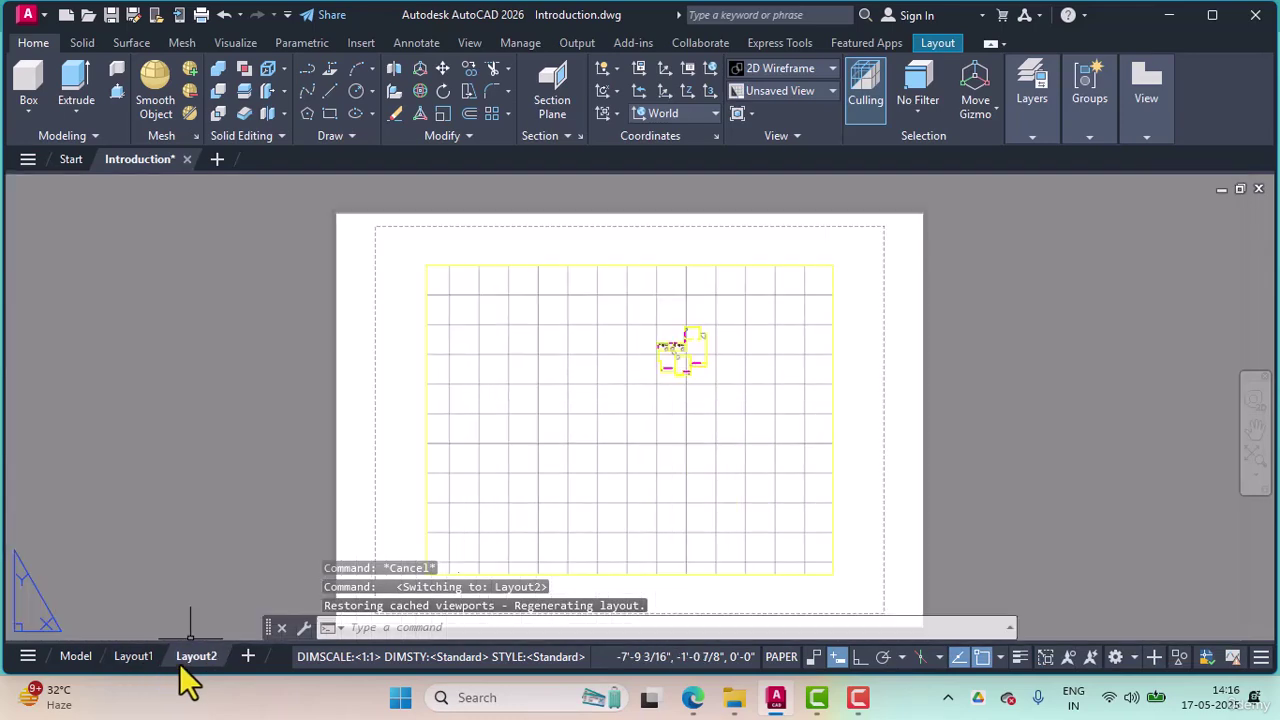
mouse_move(69, 662)
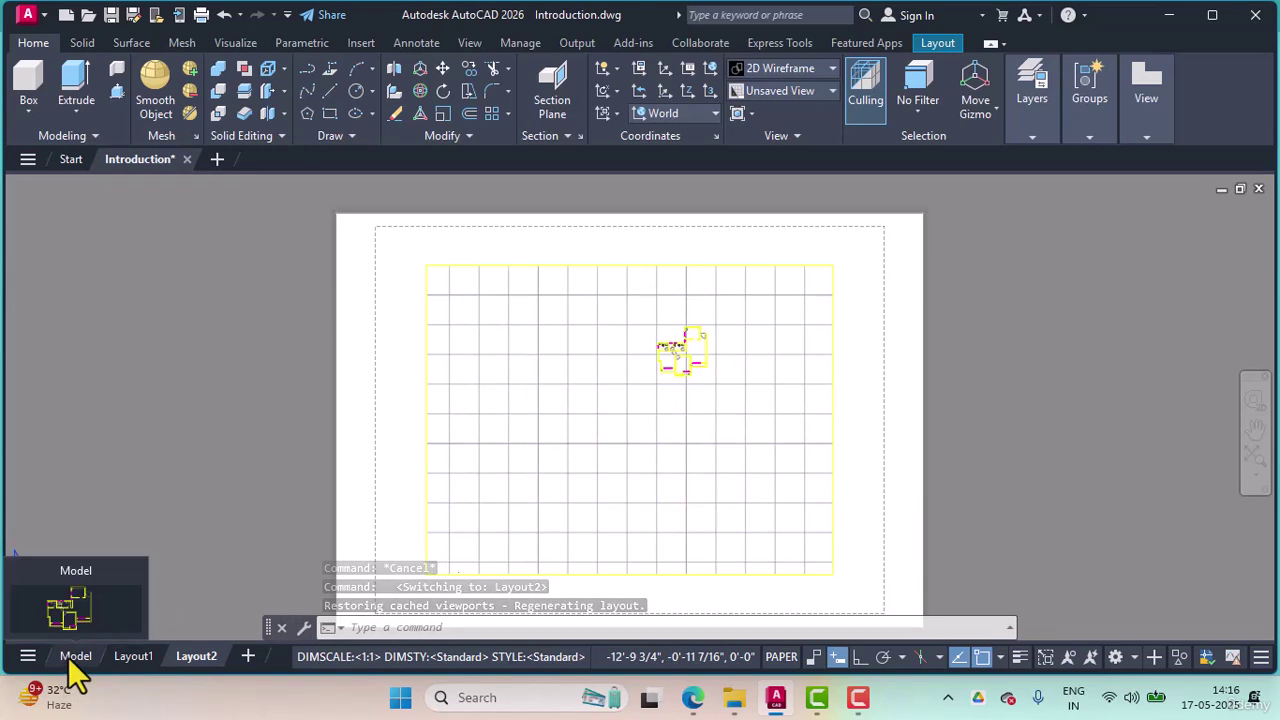
click(70, 662)
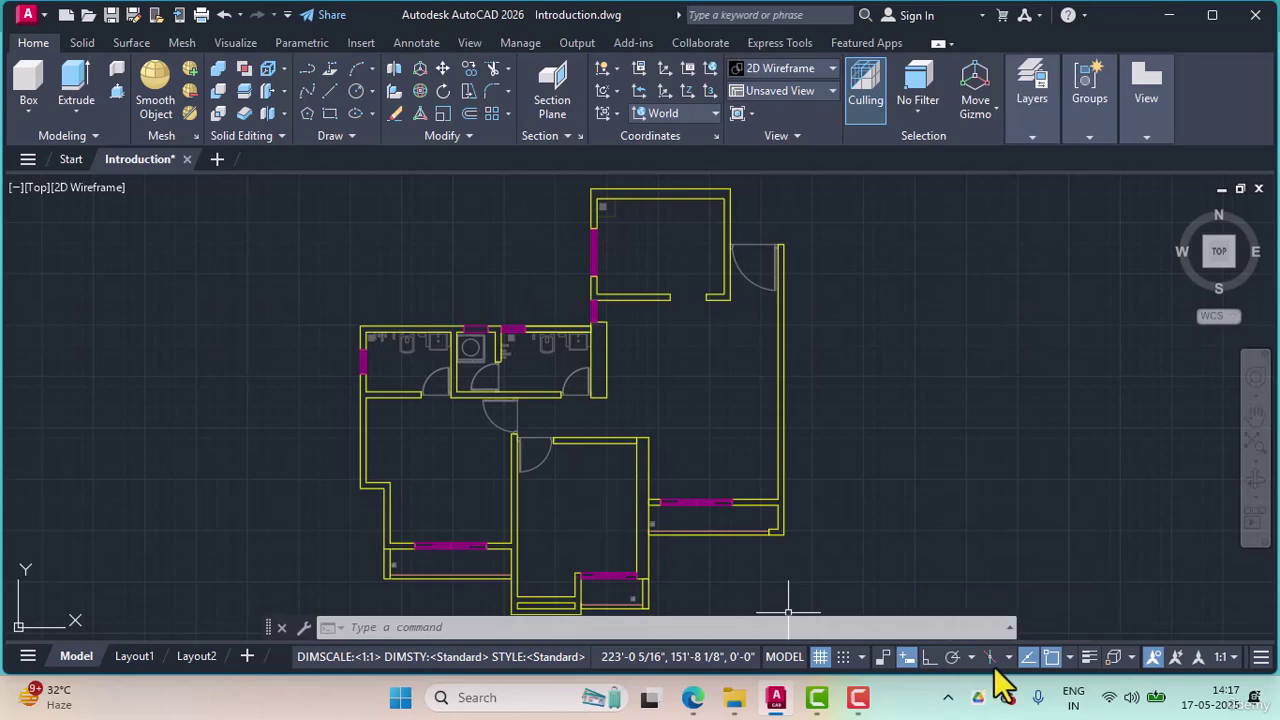
Check the status bar customization options, and view the Start page before returning to the Introduction drawing.
click(1262, 657)
click(1262, 660)
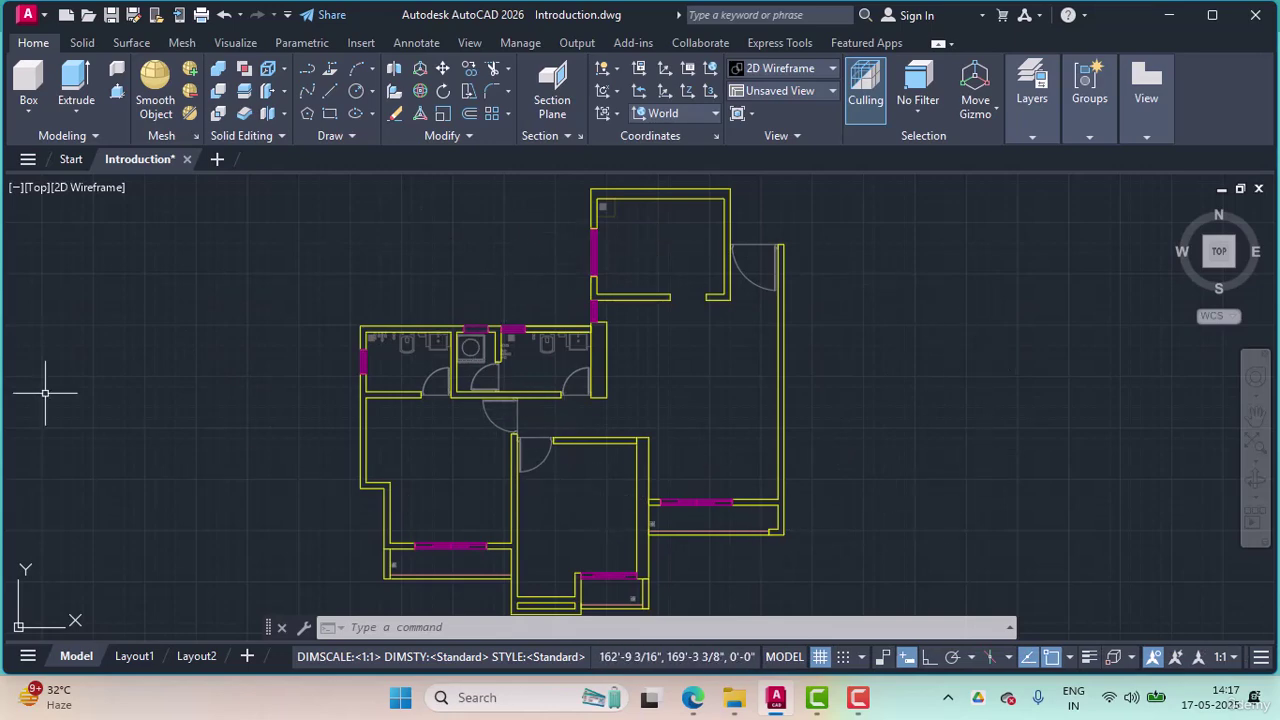
click(71, 160)
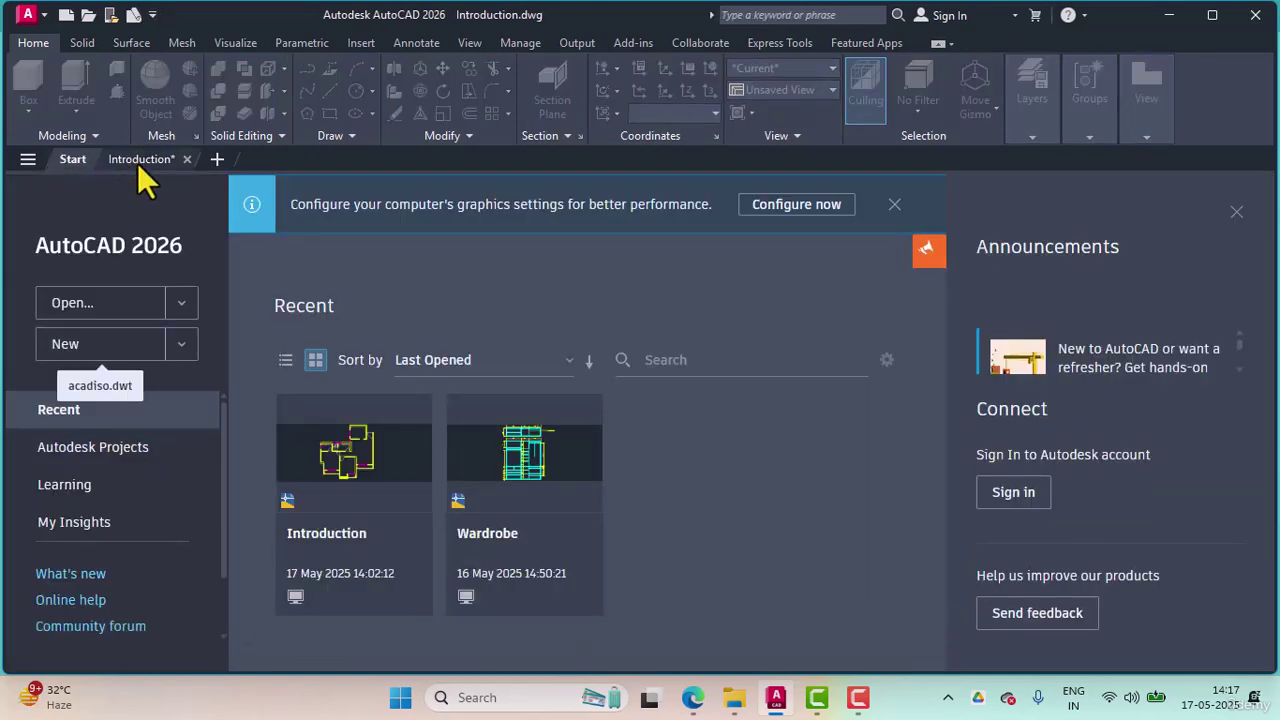
click(137, 162)
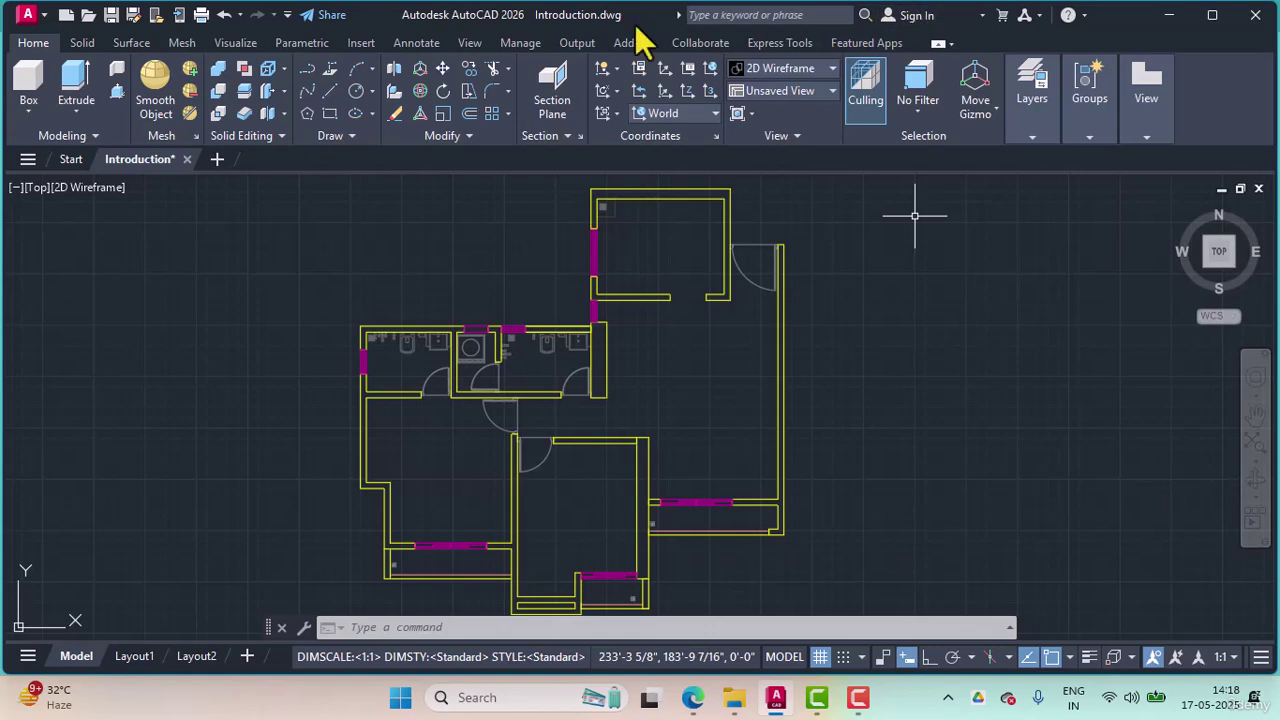
Look through the layer tools and the Solid, Surface, Mesh, Visualize and Parametric ribbon toolsets.
click(1032, 85)
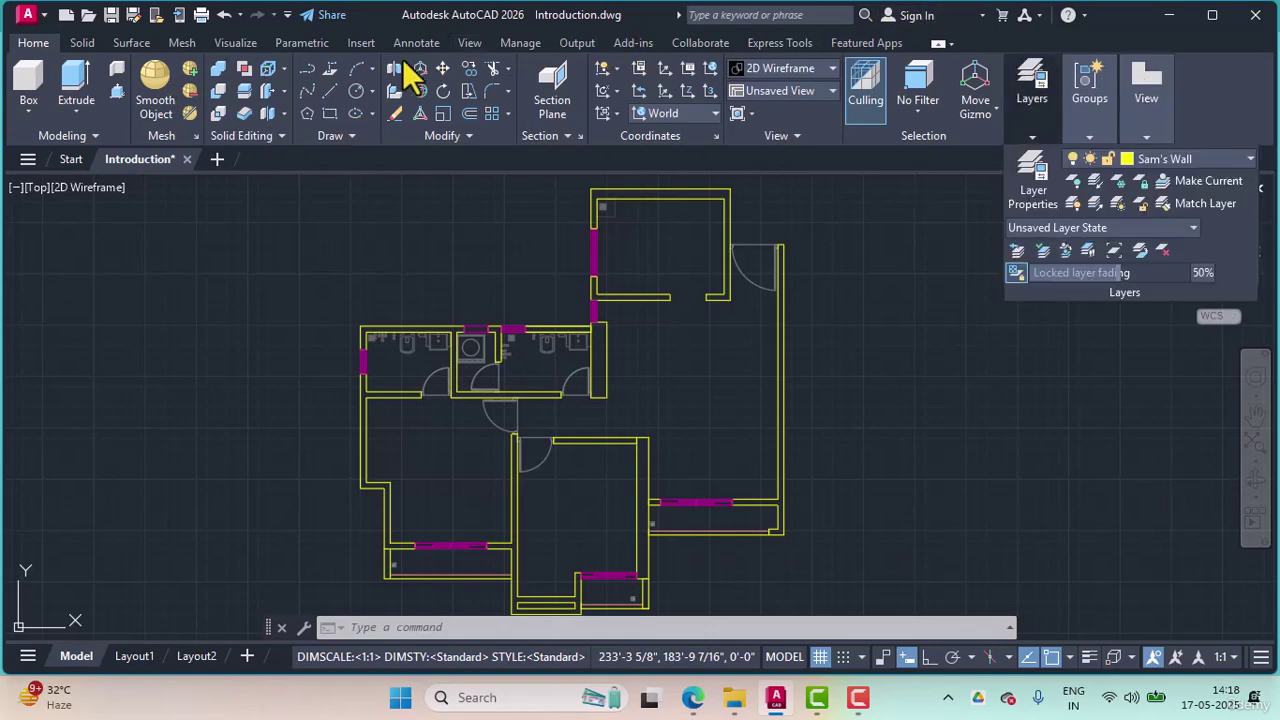
click(1032, 85)
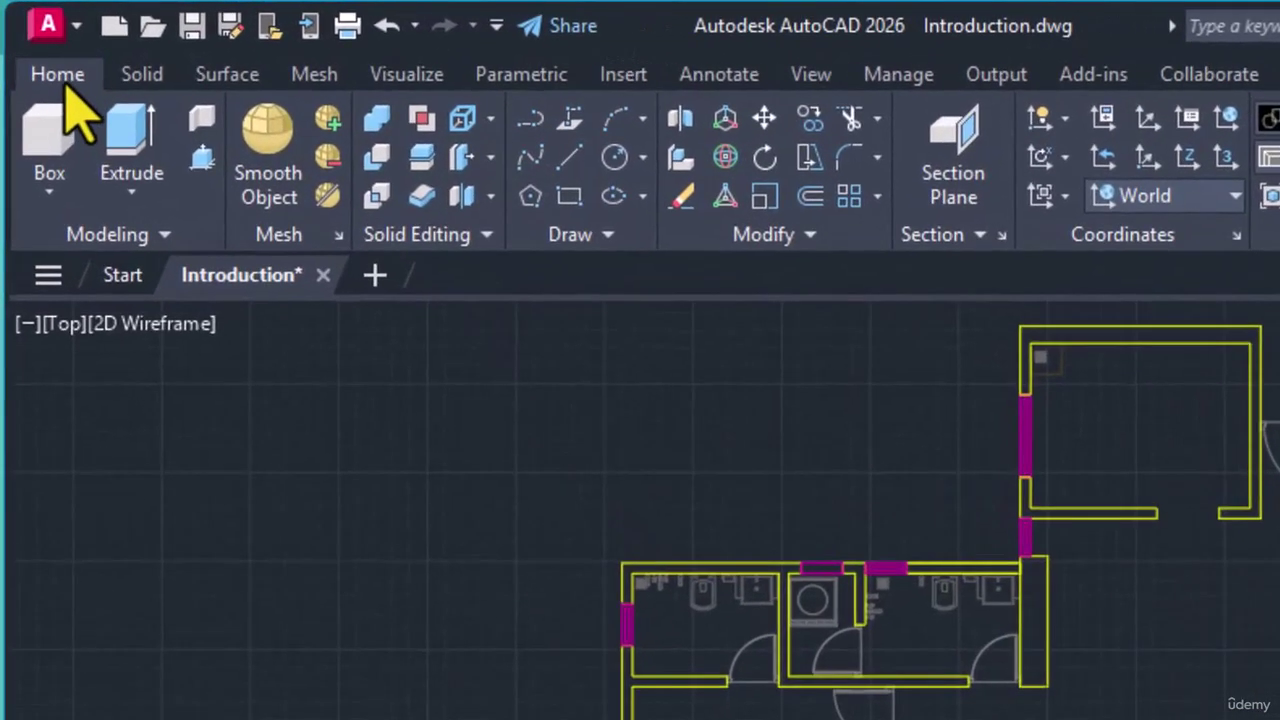
click(143, 78)
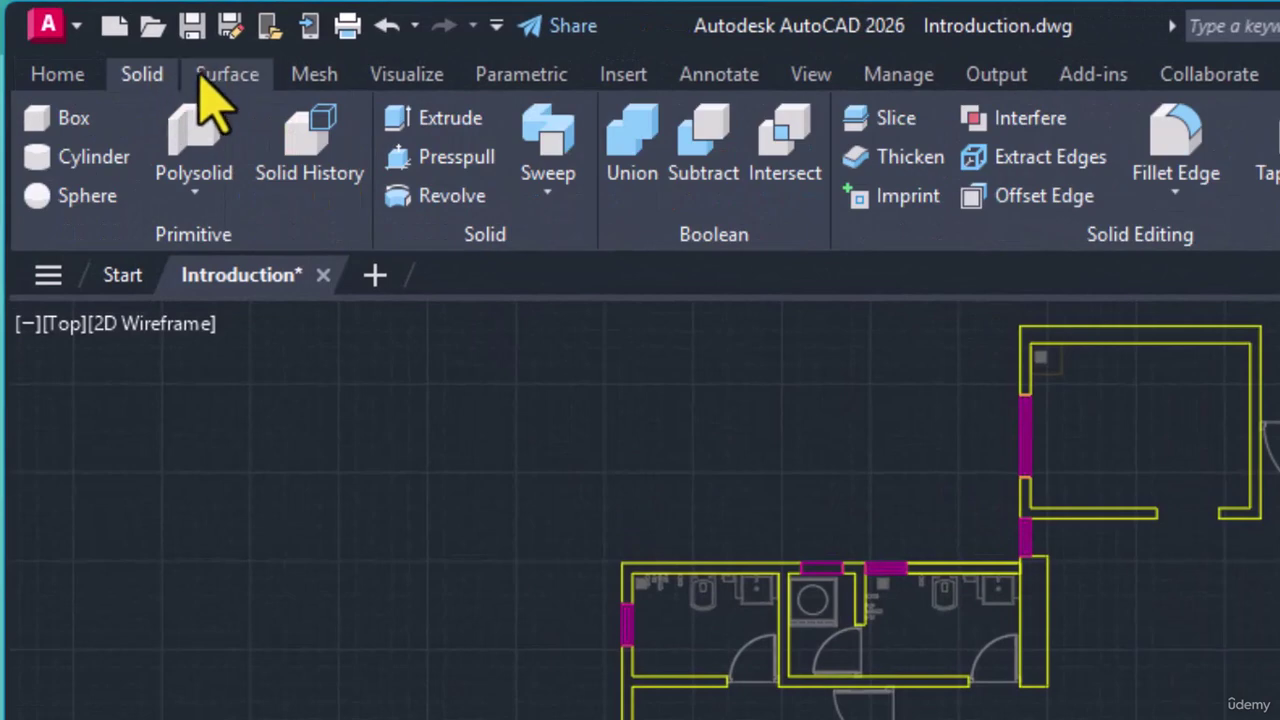
click(224, 78)
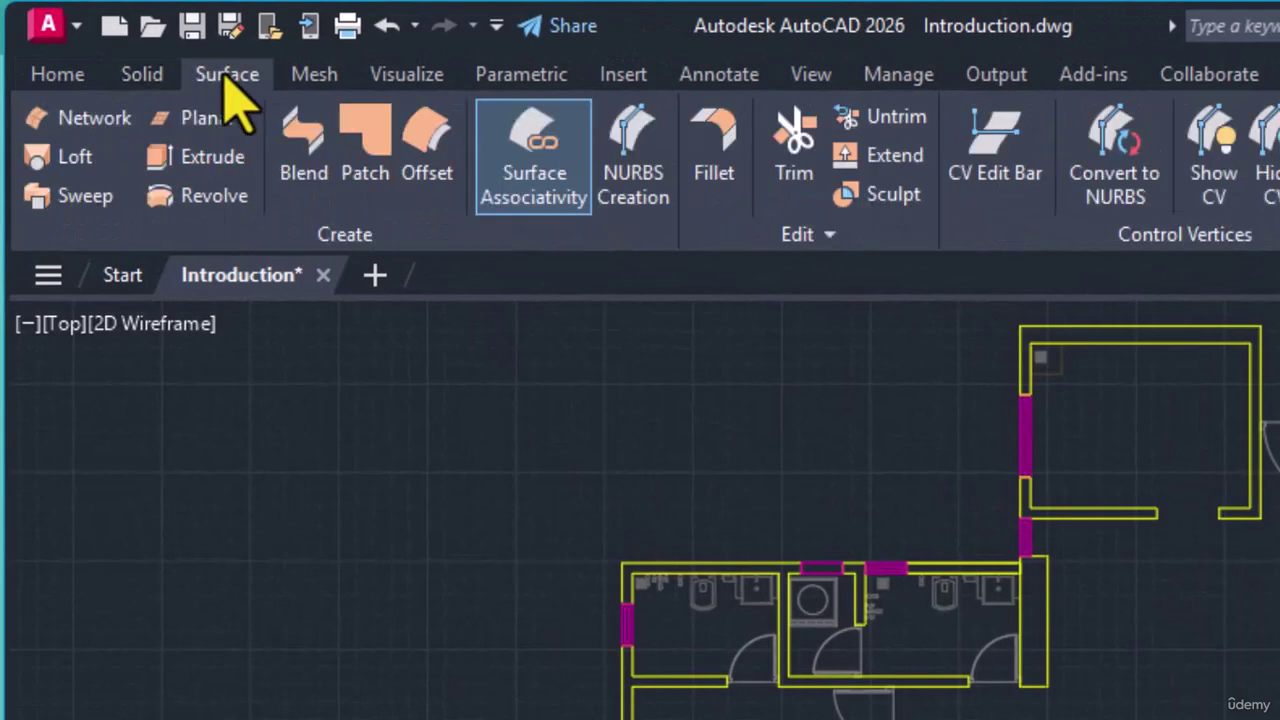
click(74, 78)
click(141, 78)
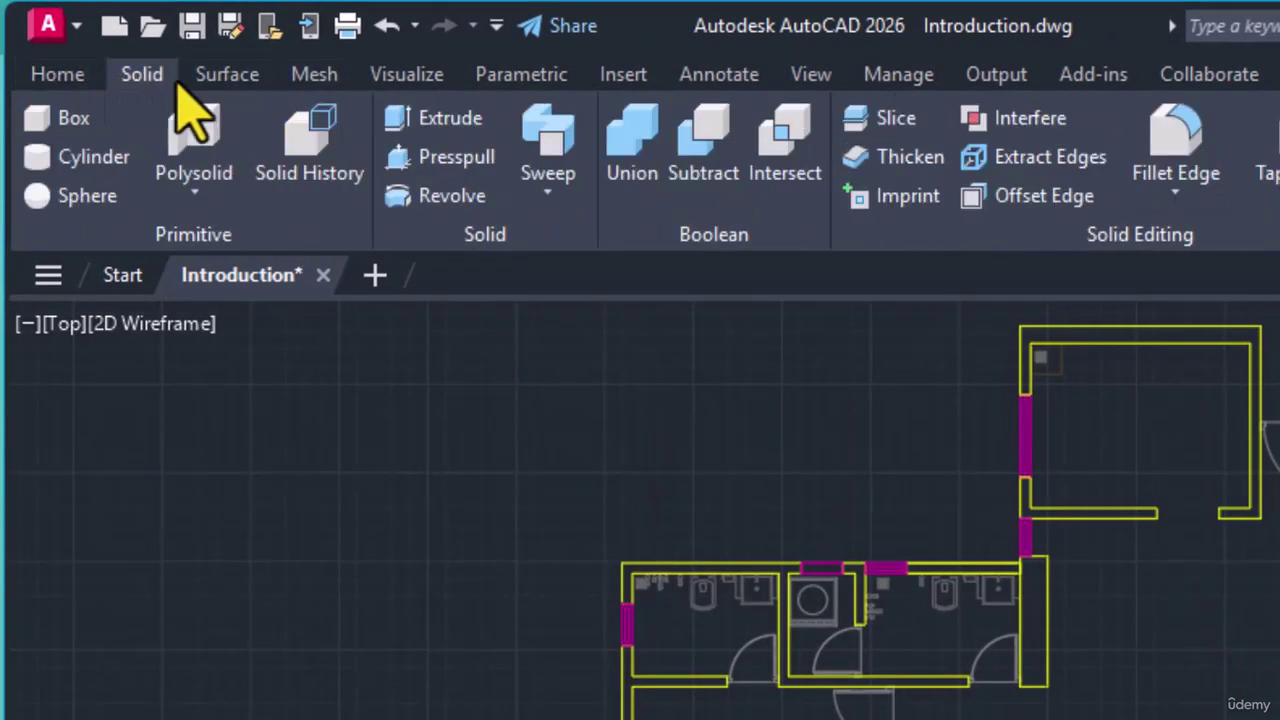
click(225, 78)
click(314, 78)
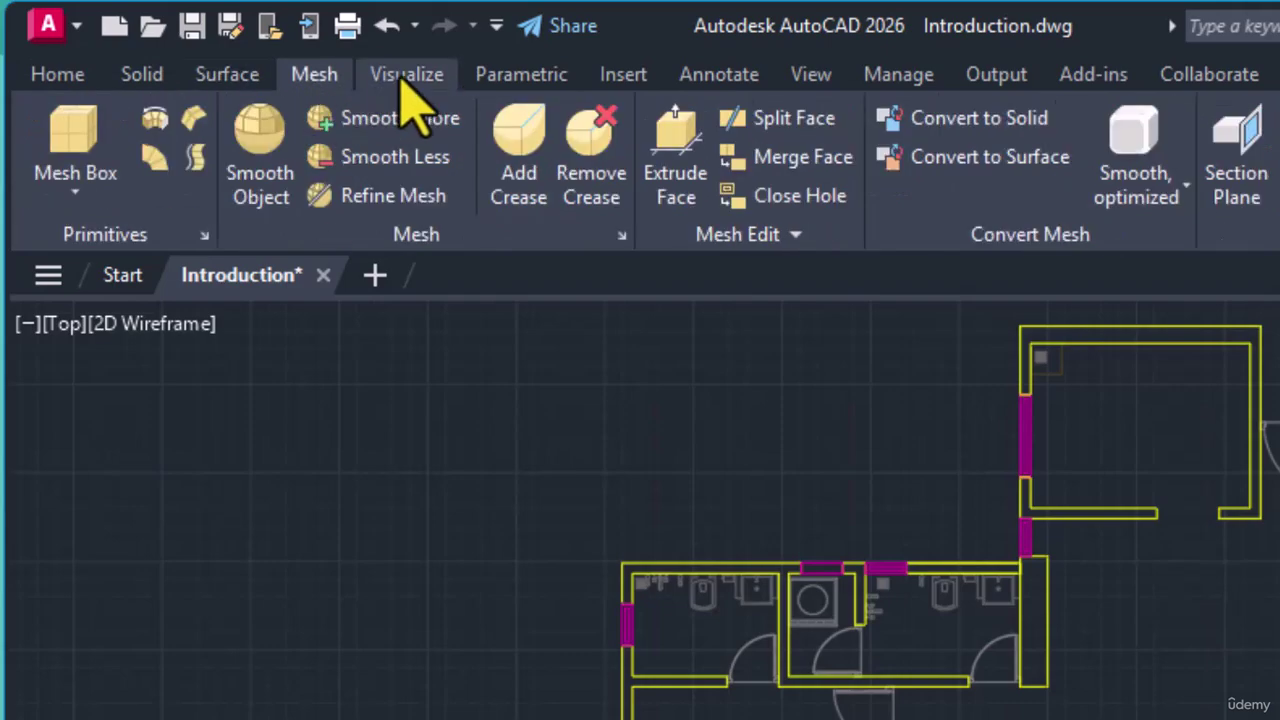
click(406, 78)
click(521, 78)
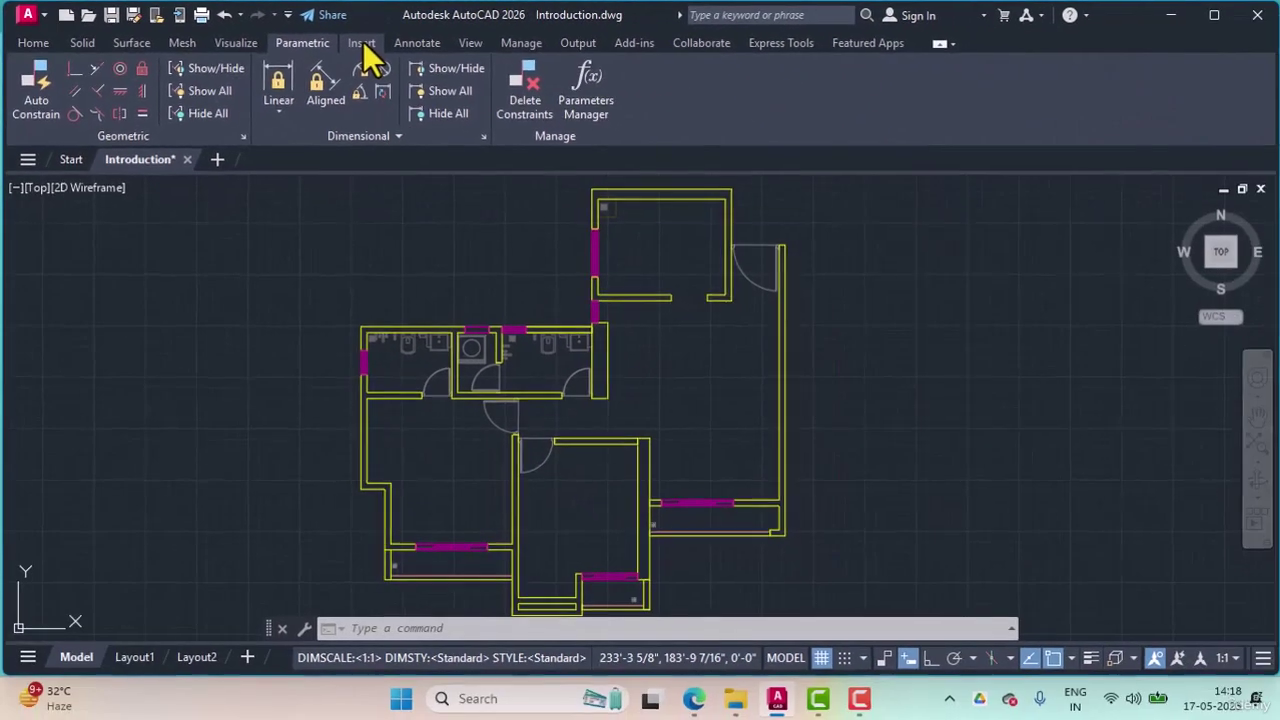
Look through the Insert, Annotate, View, Manage, Output, Add-ins, Collaborate, Express Tools and Featured Apps ribbon toolsets.
click(509, 60)
click(416, 43)
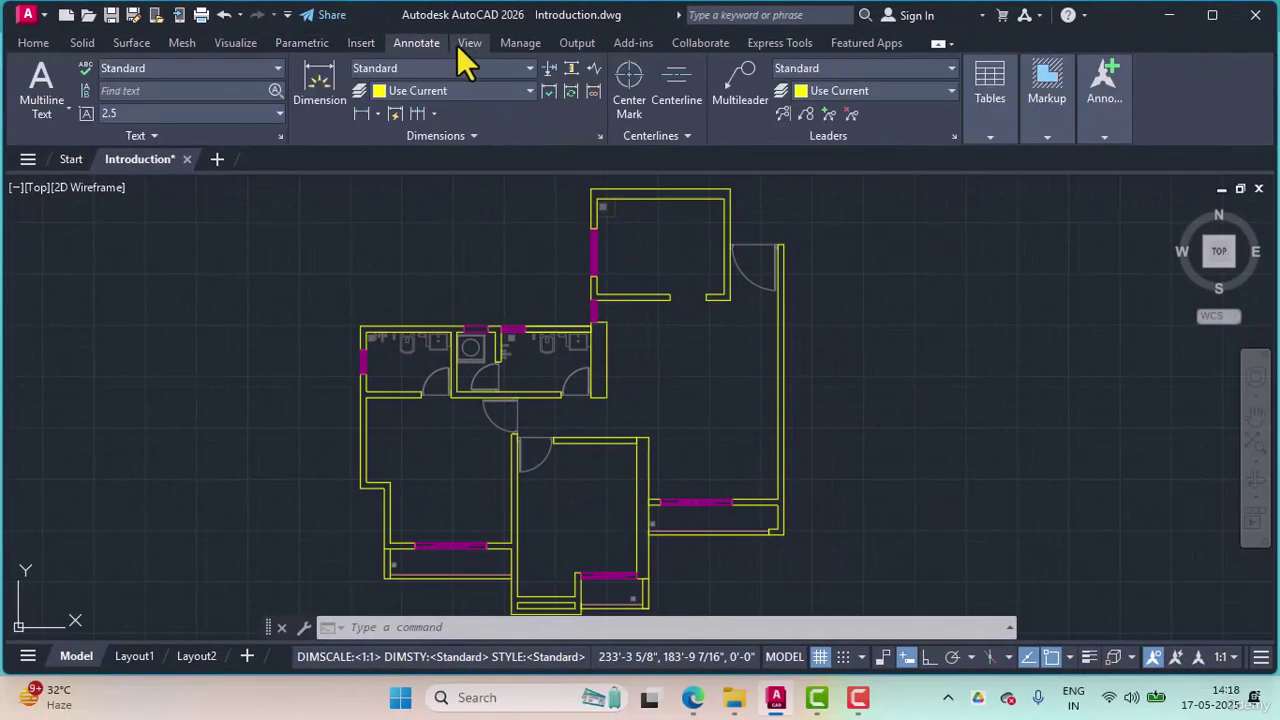
click(469, 43)
click(520, 43)
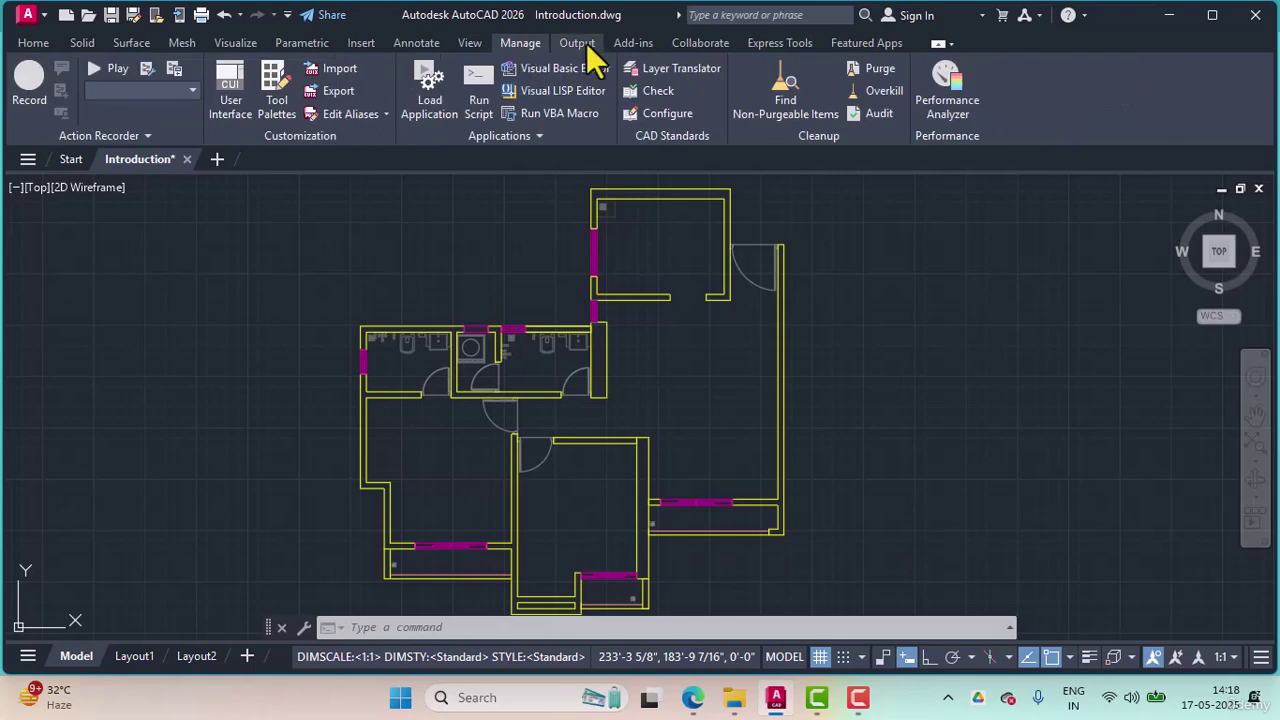
click(577, 43)
click(630, 43)
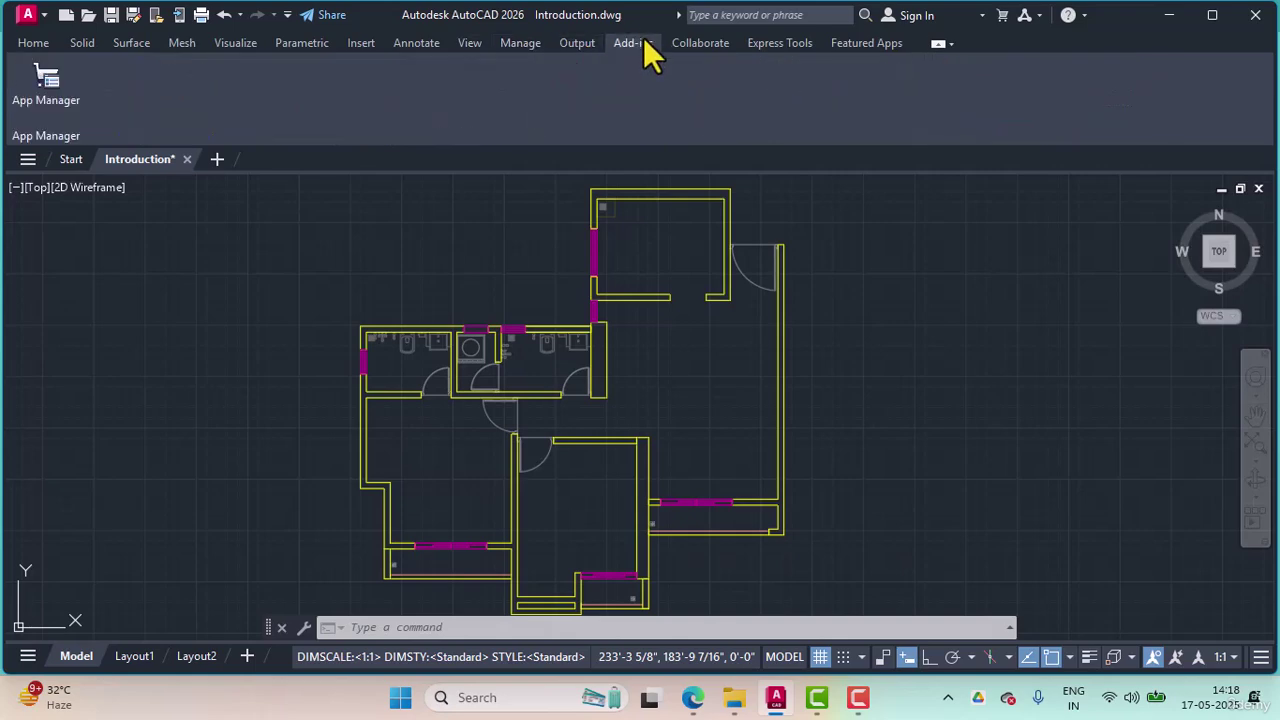
click(706, 43)
click(773, 43)
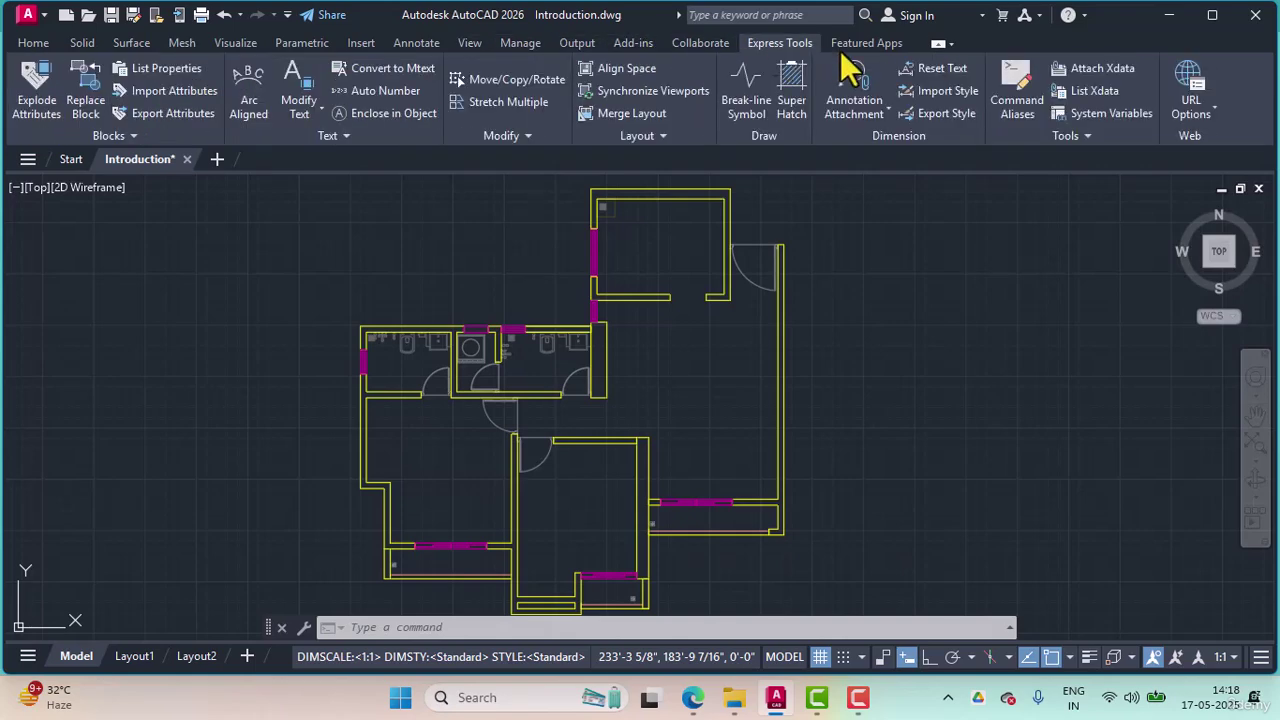
click(878, 47)
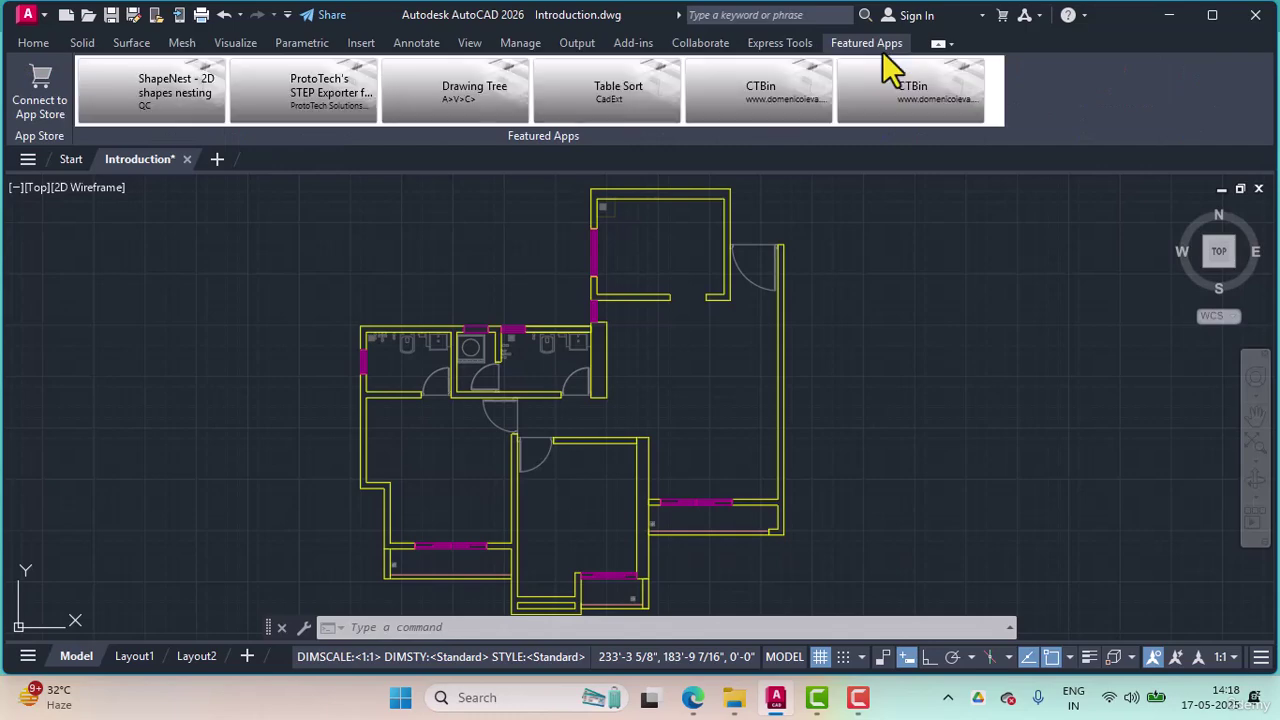
Examine how the commands are grouped in the Home, Solid and Surface ribbon toolsets.
click(34, 43)
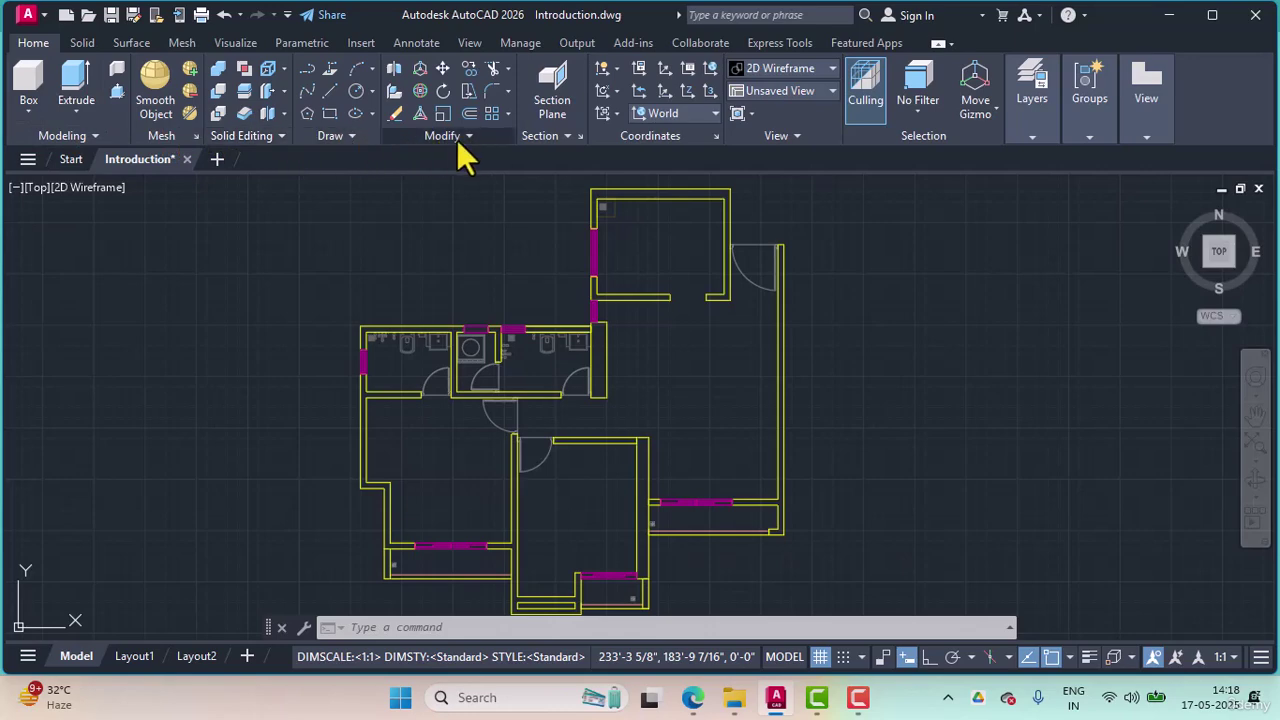
click(82, 42)
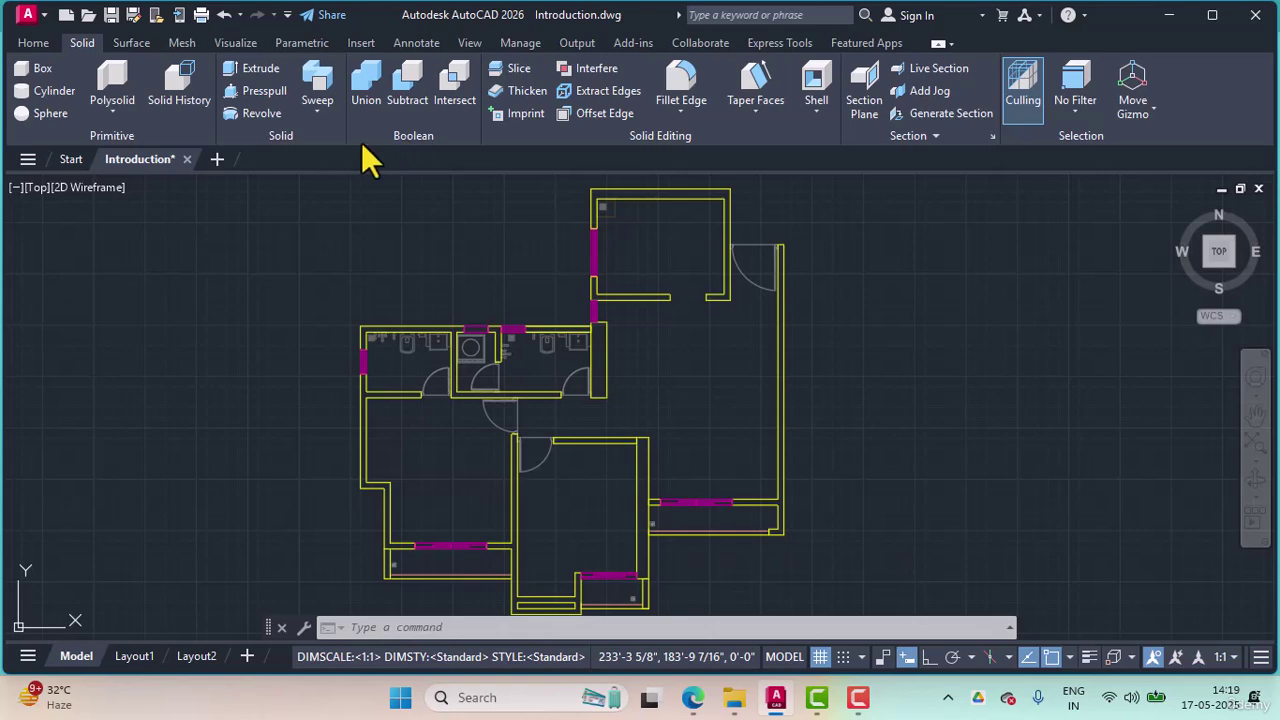
click(136, 44)
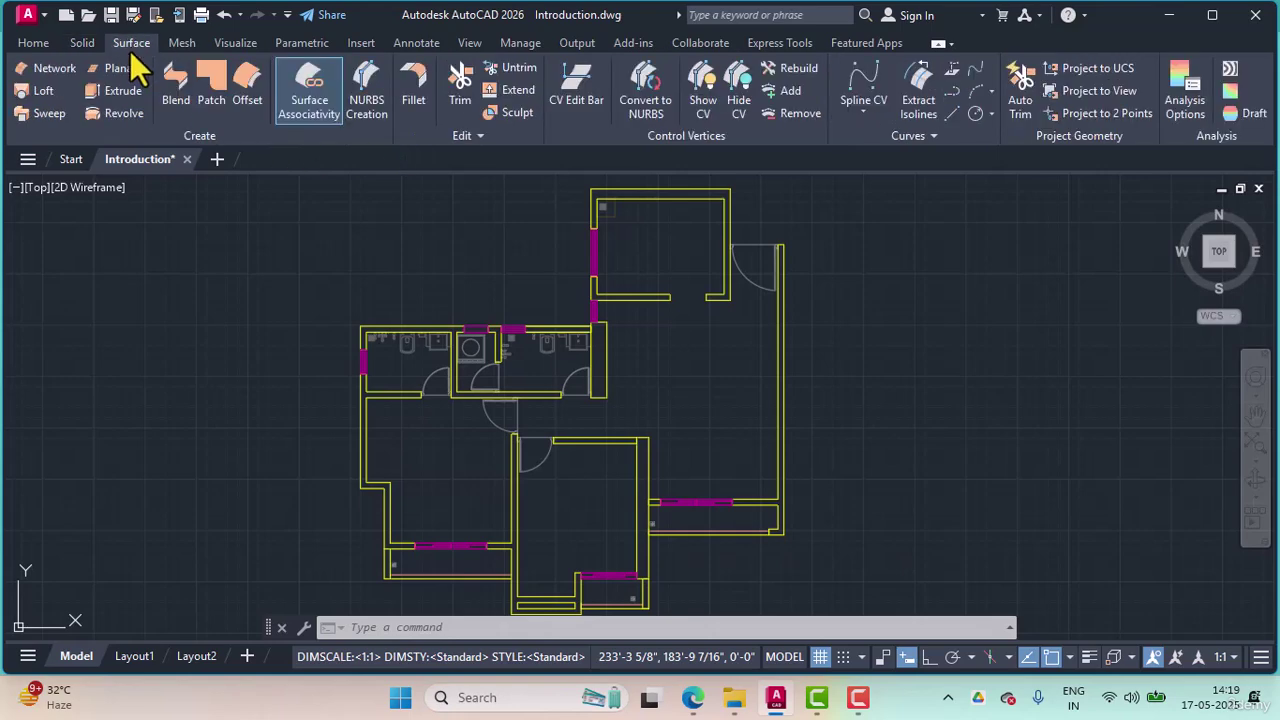